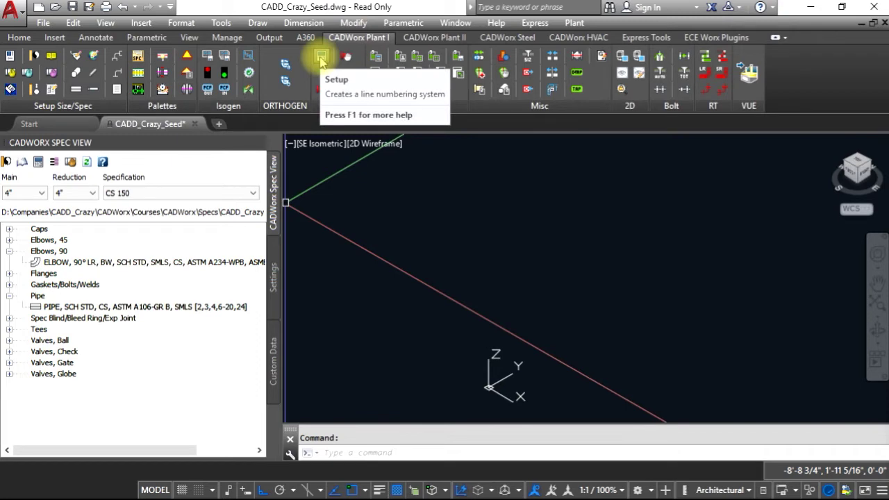
Turn on the line numbering system with the dynamic size/spec option and save the setup.
left_click(321, 60)
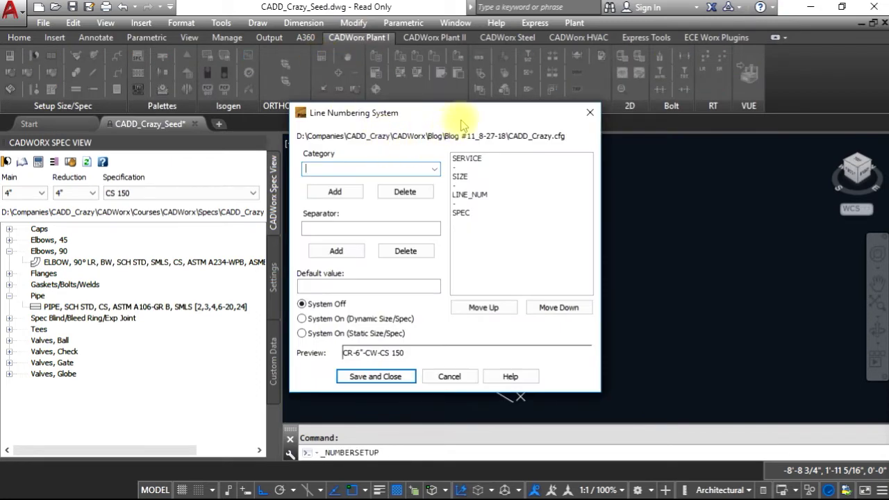
left_click_drag(462, 111, 403, 82)
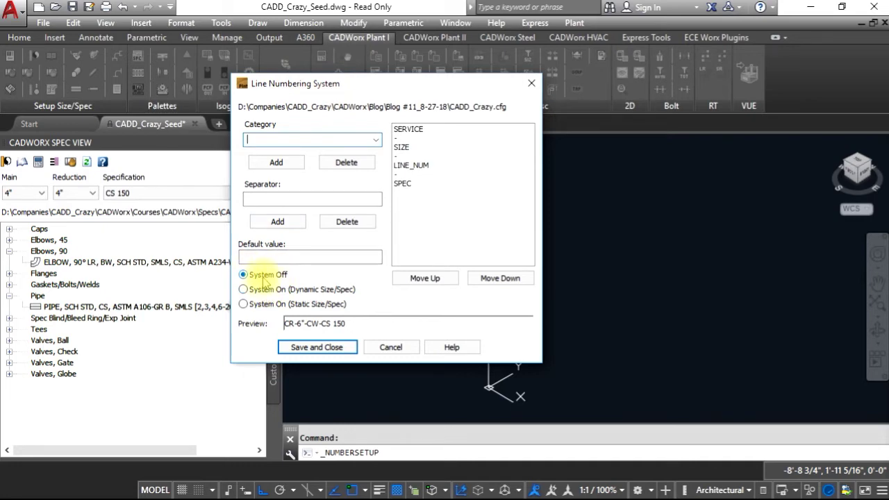
left_click(243, 289)
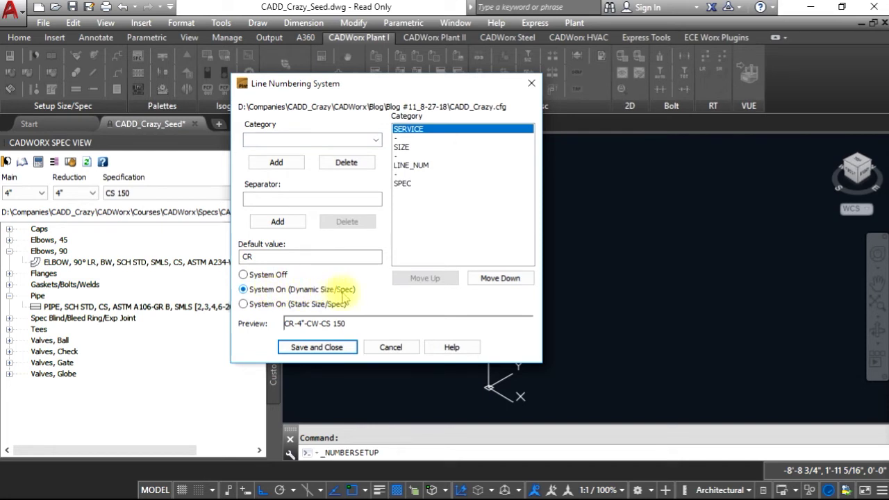
left_click(316, 348)
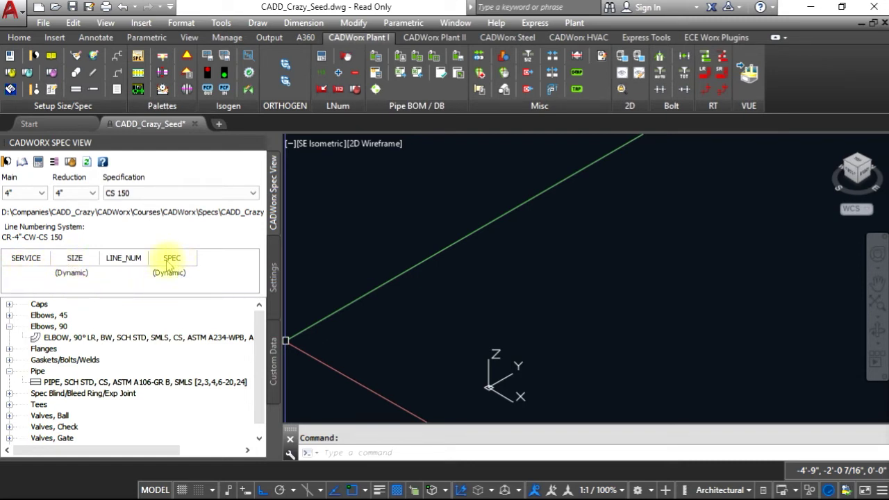
Set the line number's service to CW and its line number value to 1234.
left_click(27, 276)
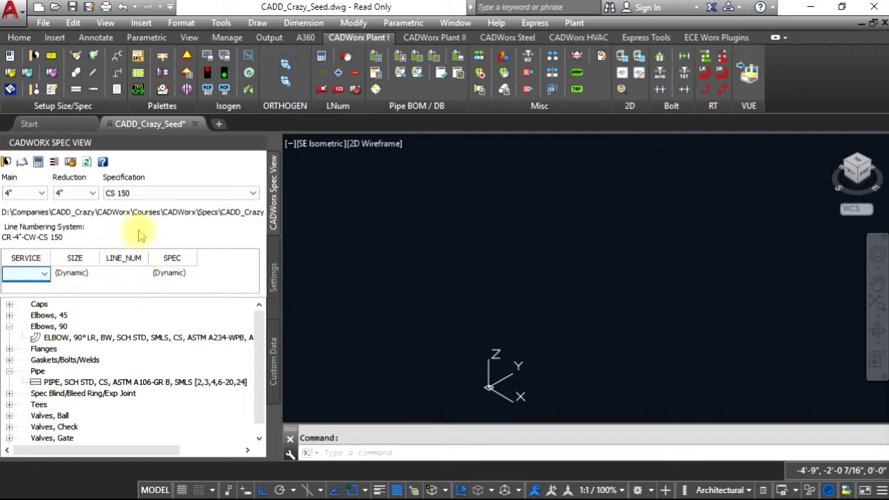
left_click(25, 273)
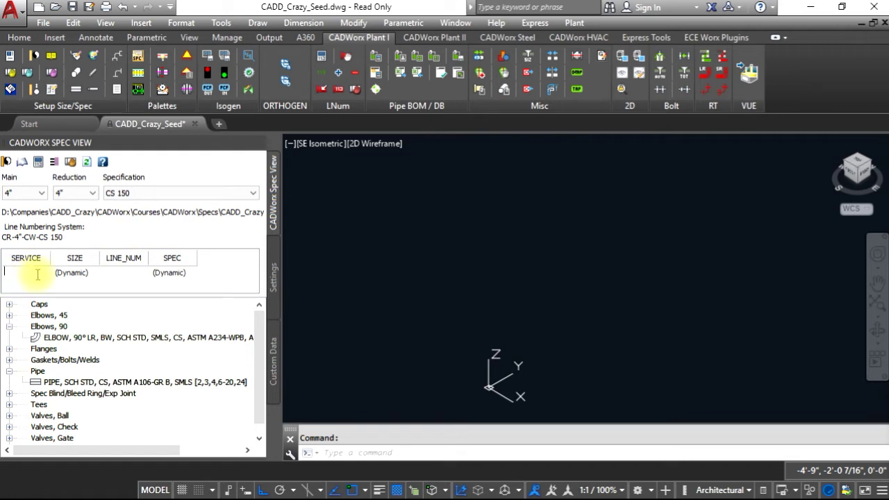
type("CW")
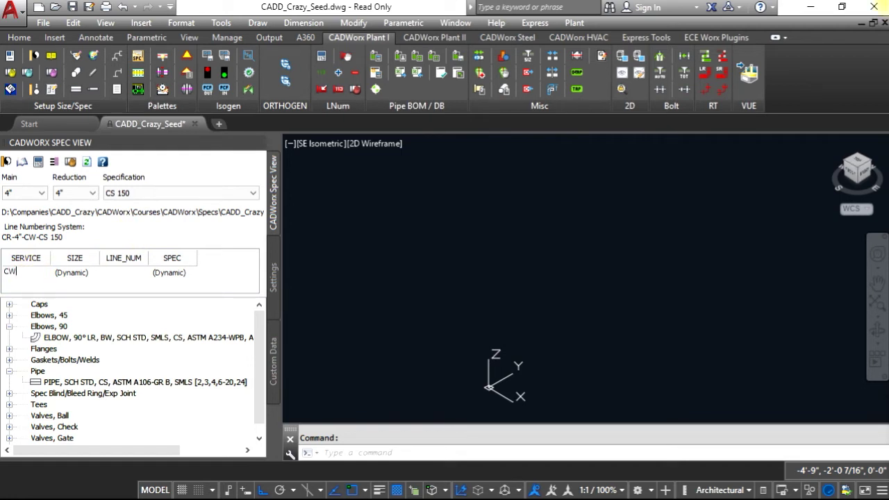
left_click(123, 276)
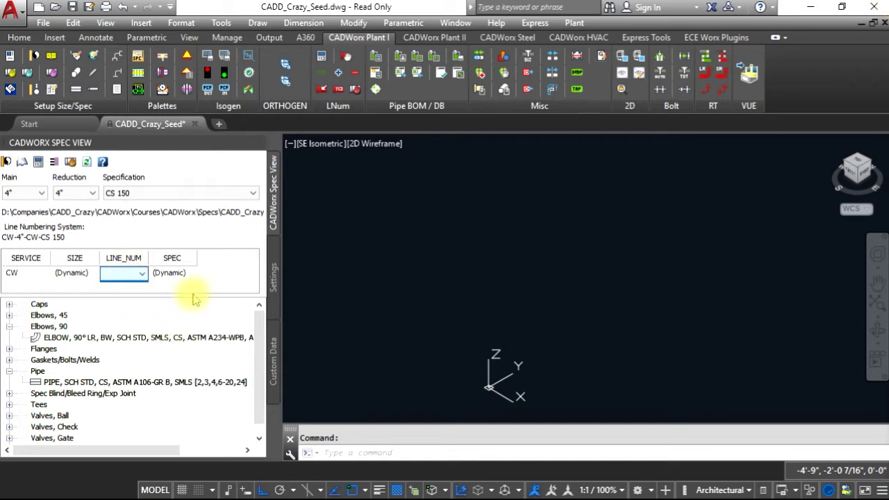
left_click(129, 275)
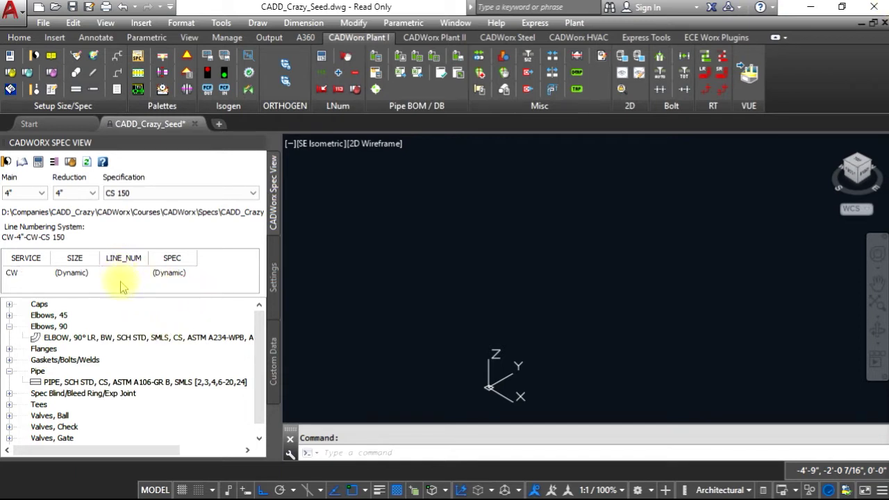
type("1234")
Set the main size to 6" and route a straight pipe about 49 inches long from the CS 150 spec.
left_click(35, 195)
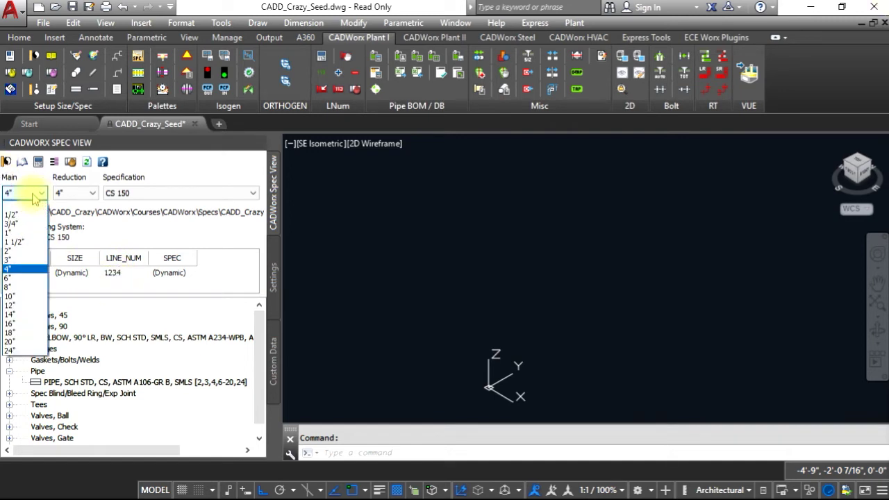
left_click(14, 277)
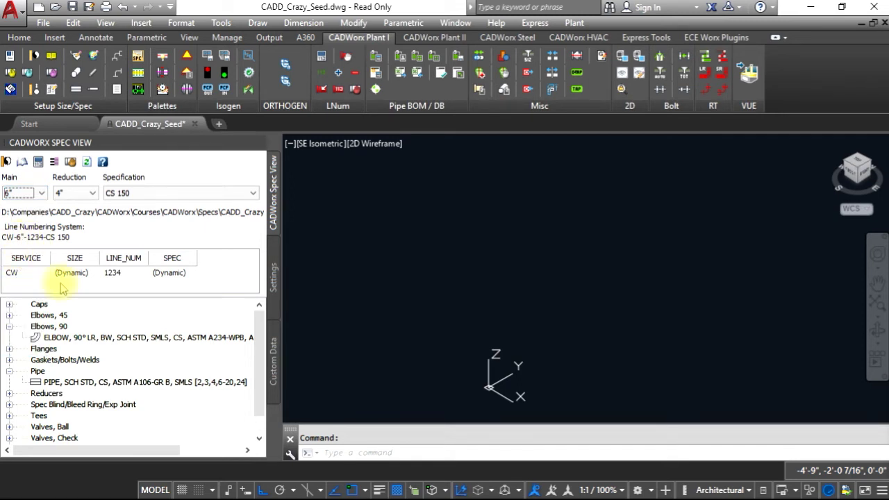
double_click(62, 382)
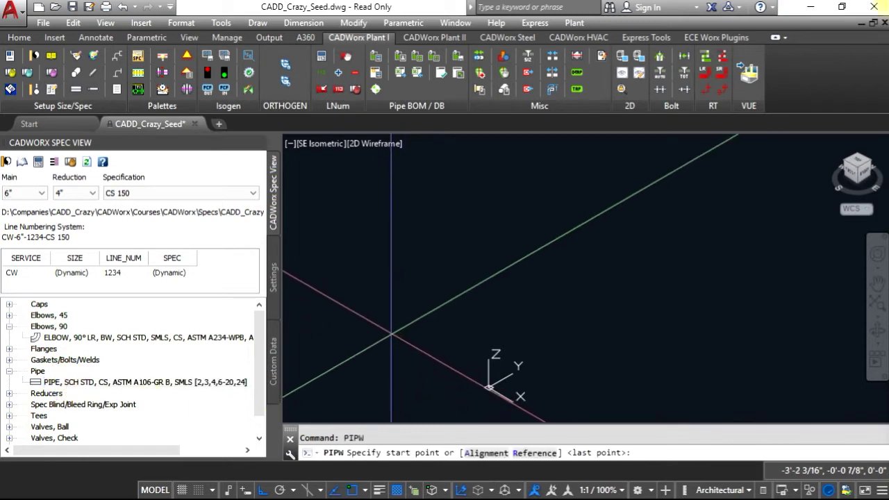
left_click(383, 334)
left_click(509, 267)
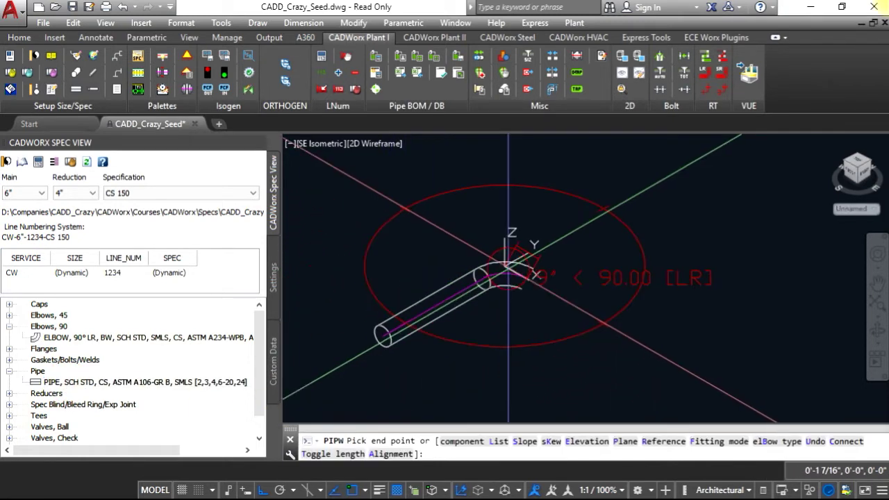
Add a 6"x4" concentric butt-weld reducer to the pipe's end and continue in line with about 45 inches of 4" pipe.
type("L")
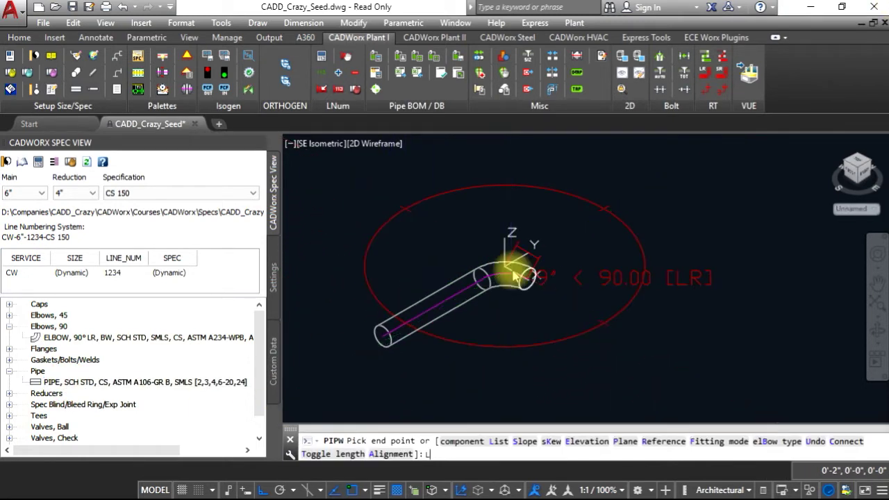
key("Return")
mouse_move(566, 361)
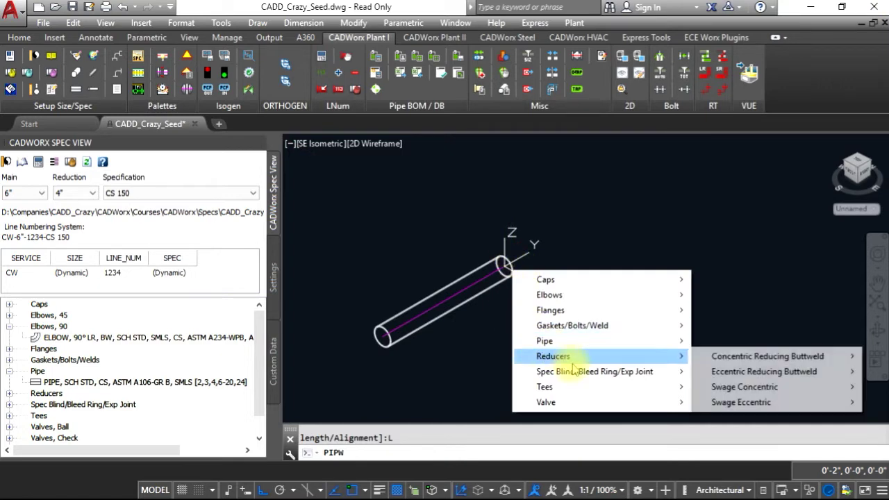
mouse_move(737, 357)
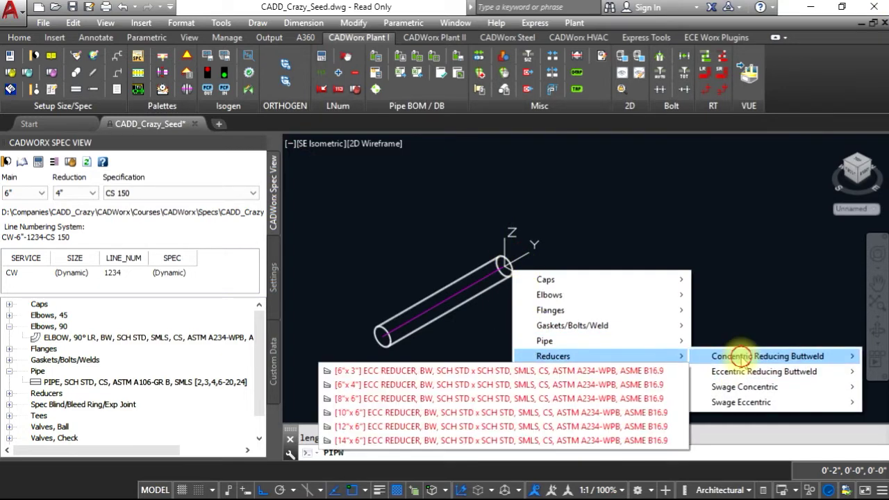
left_click(492, 369)
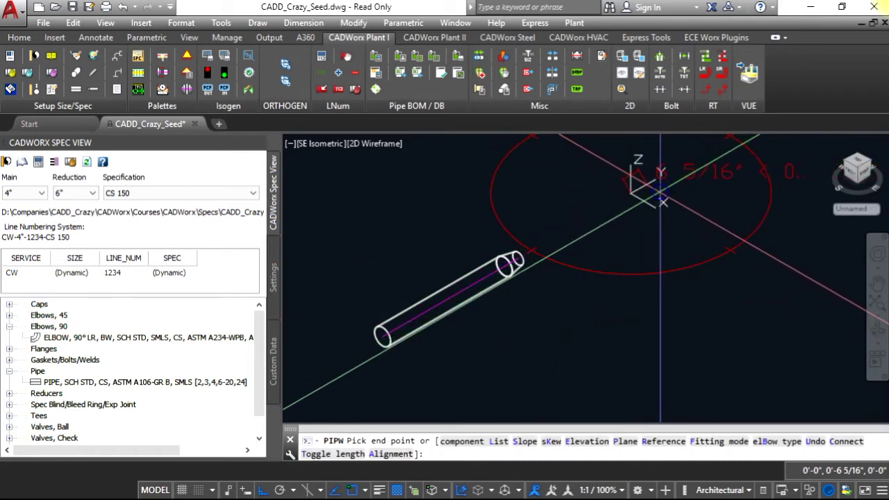
left_click(645, 188)
key("Return")
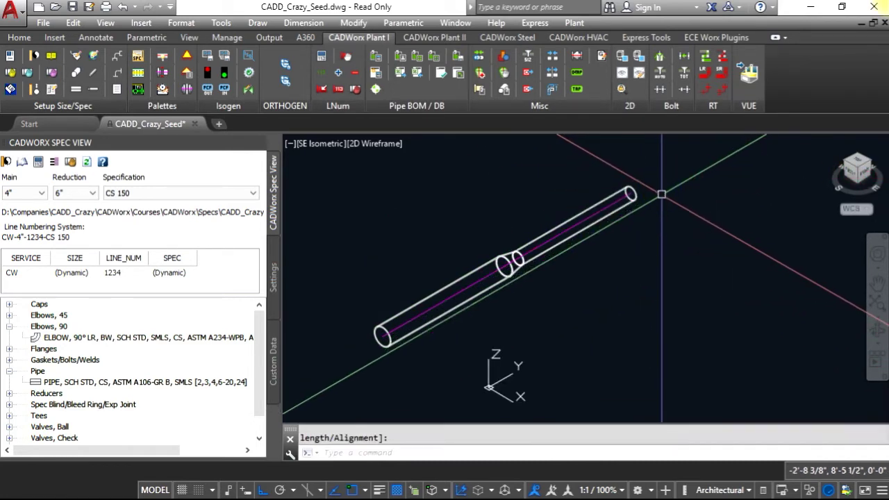
Check the line numbers stored in the component data of the 6" pipe and the 4" pipe.
left_click(457, 304)
double_click(465, 306)
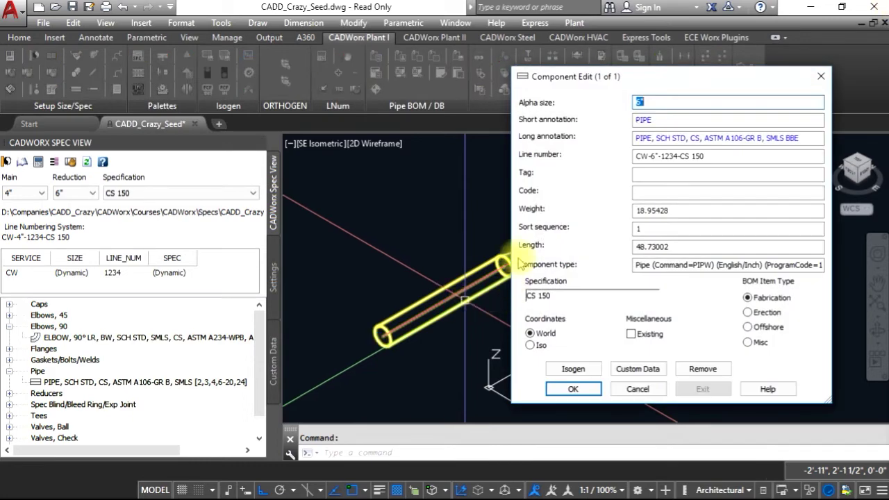
left_click(636, 157)
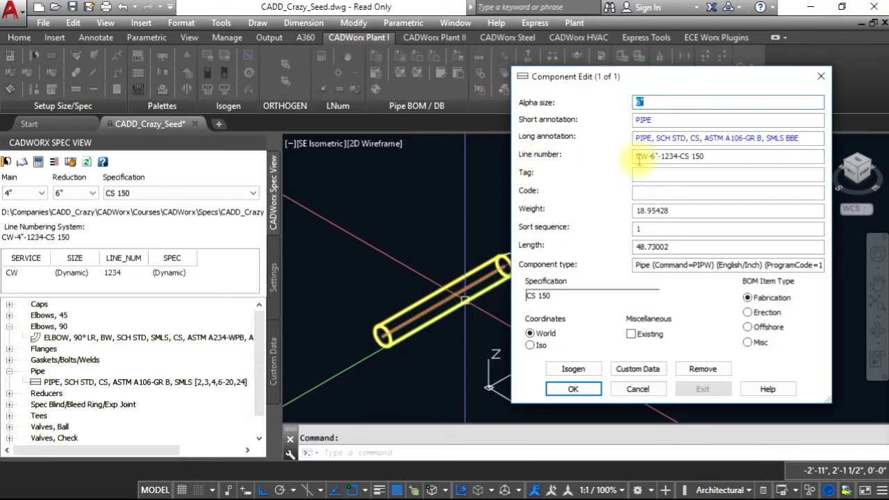
left_click_drag(661, 156, 678, 157)
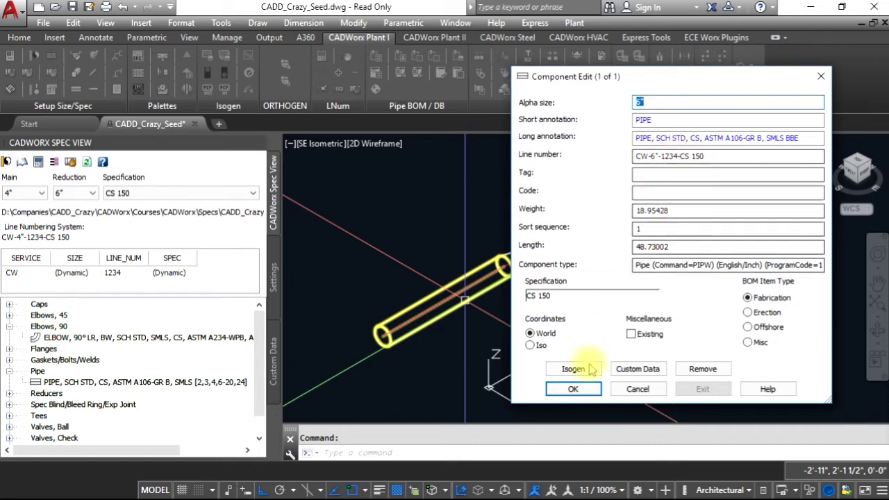
left_click(573, 389)
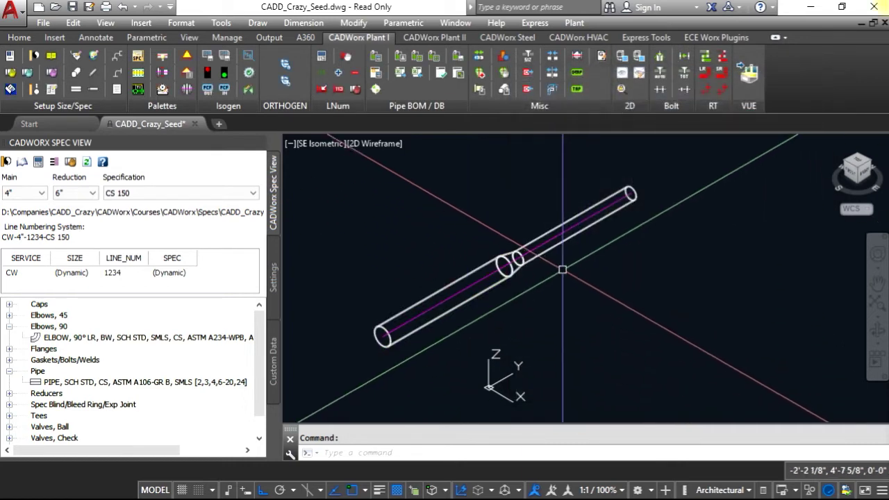
double_click(566, 239)
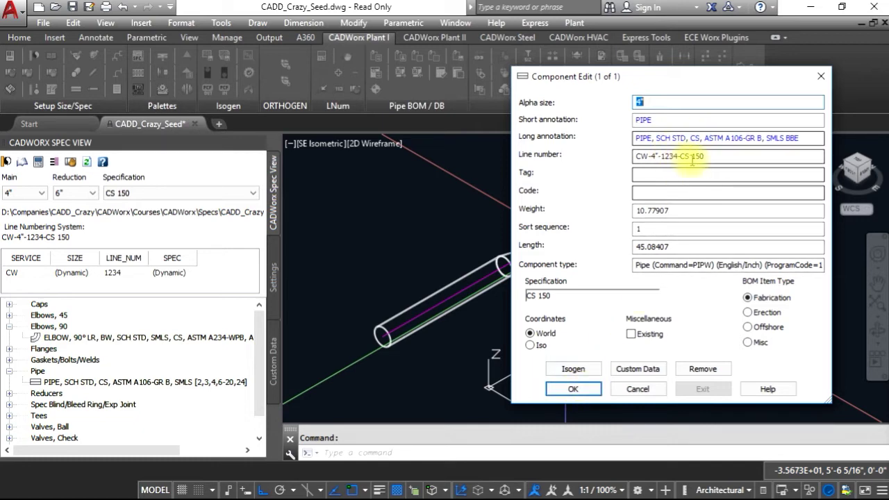
left_click(574, 387)
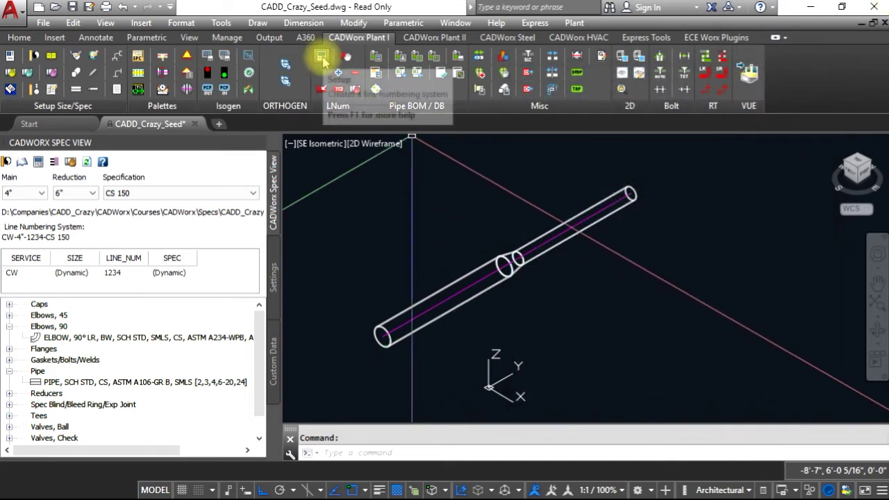
Switch the line numbering system to the static size/spec option and save the setup.
left_click(324, 61)
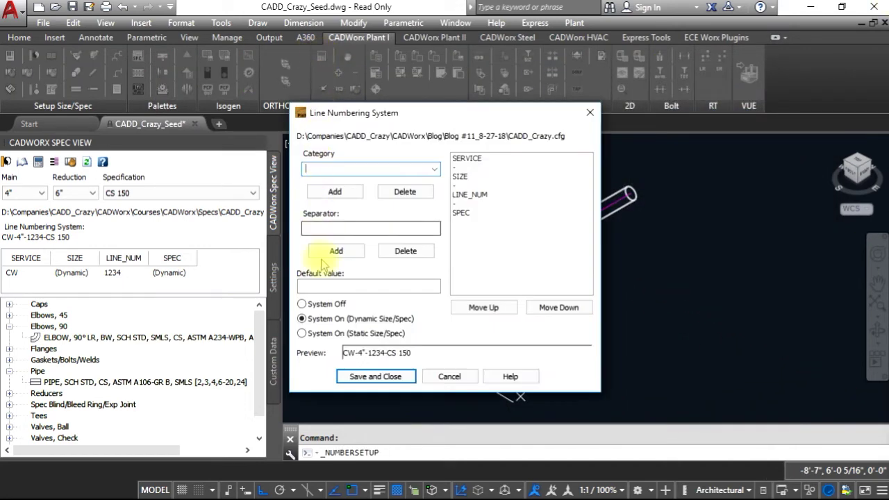
left_click(313, 335)
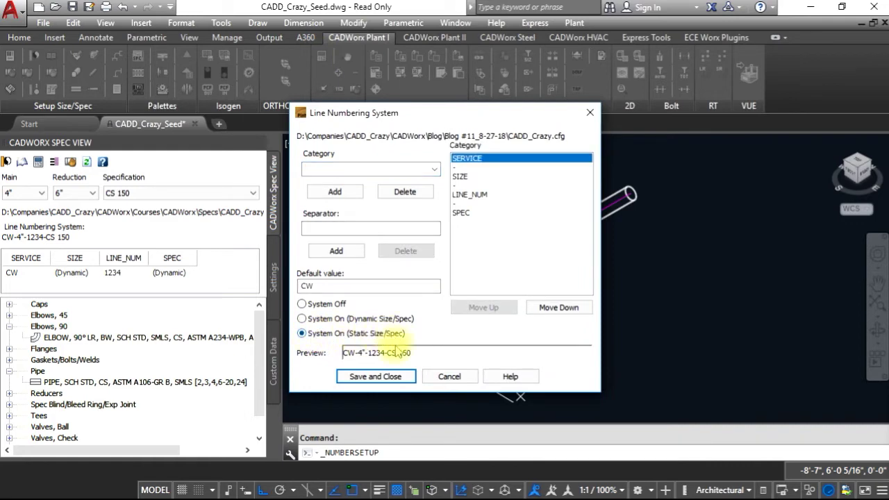
left_click(373, 376)
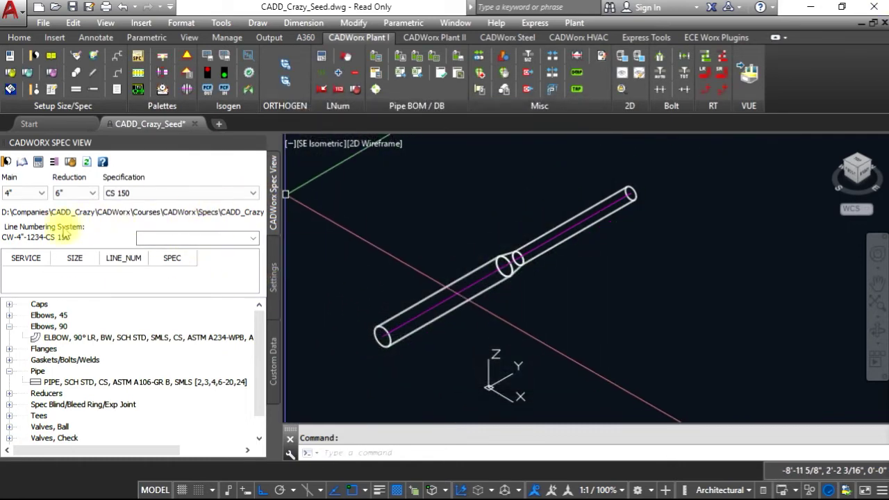
left_click(22, 197)
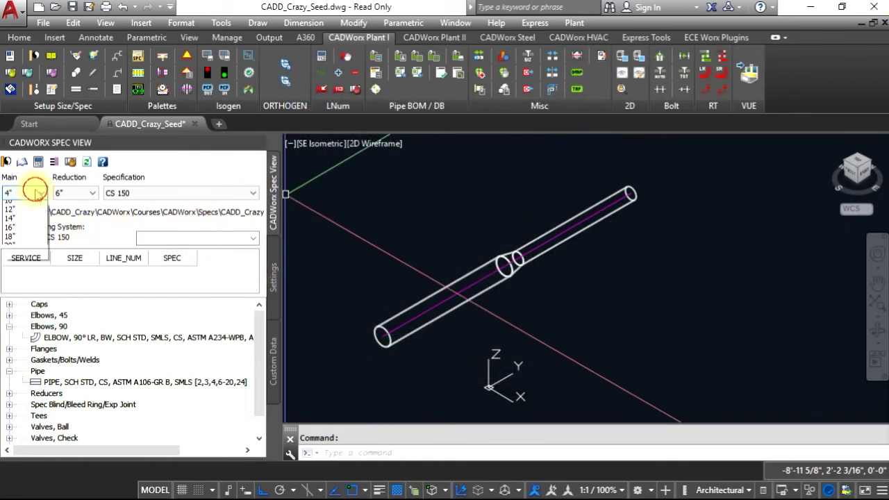
left_click(10, 279)
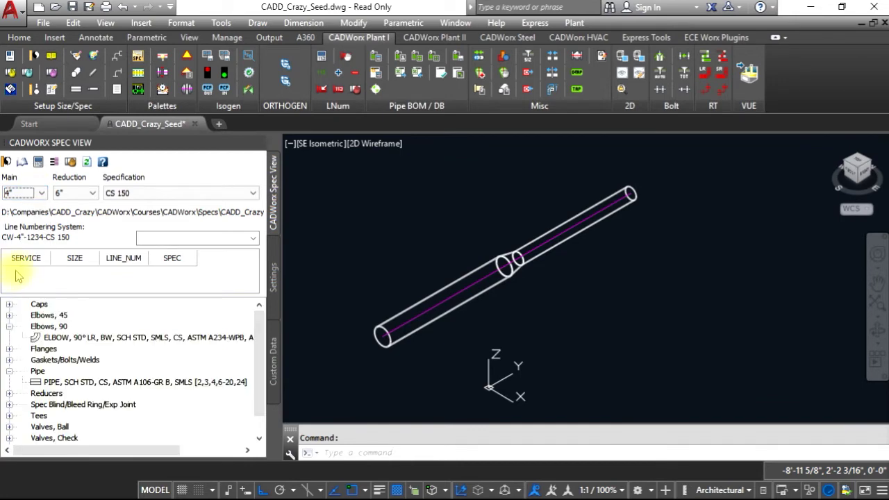
left_click(20, 271)
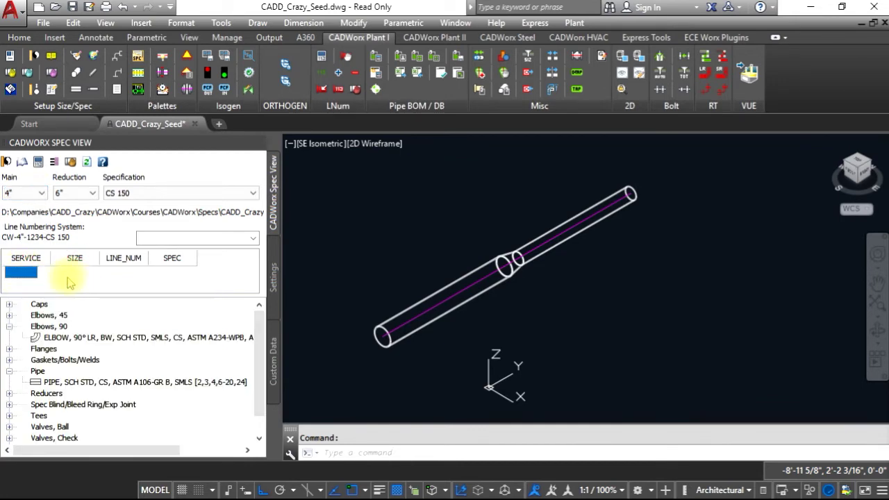
left_click(28, 277)
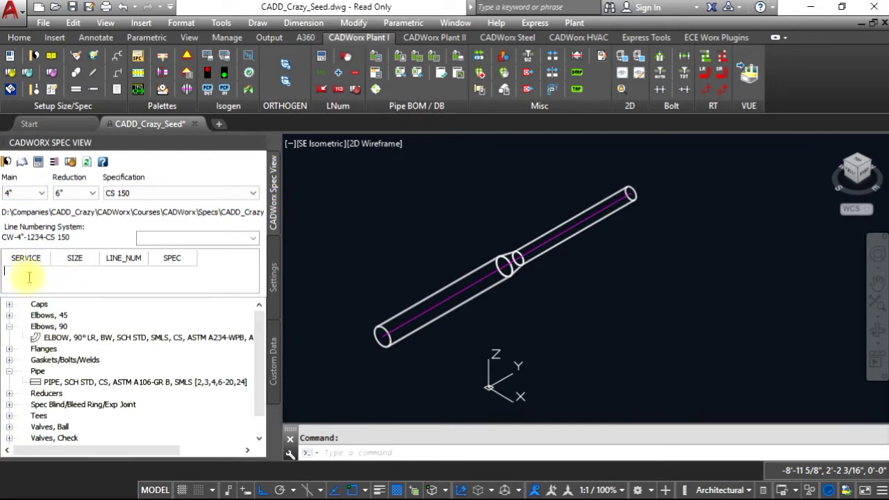
type("CR")
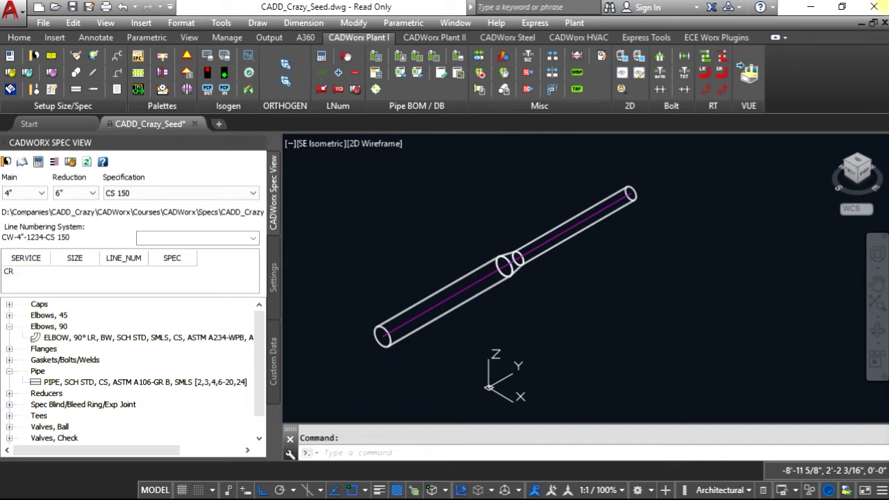
Fill in the static line number with service CR, size 6", line number 4567 and spec CS 150.
left_click(80, 275)
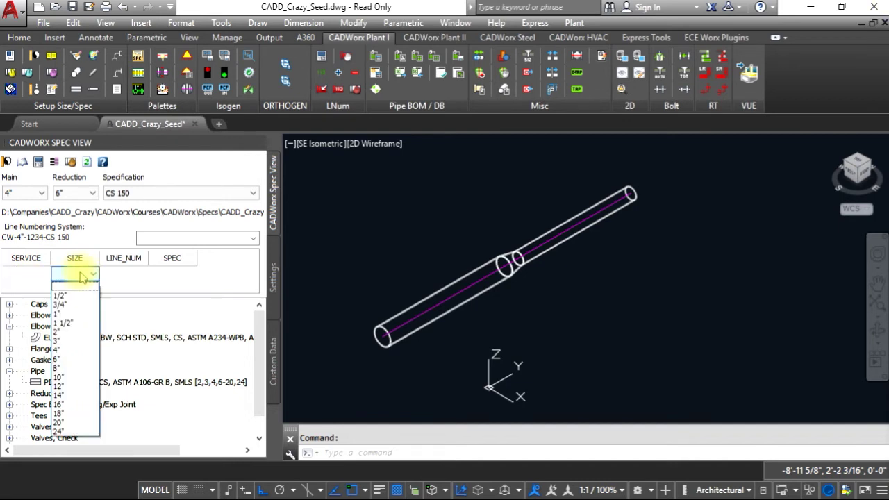
left_click(58, 351)
left_click(24, 275)
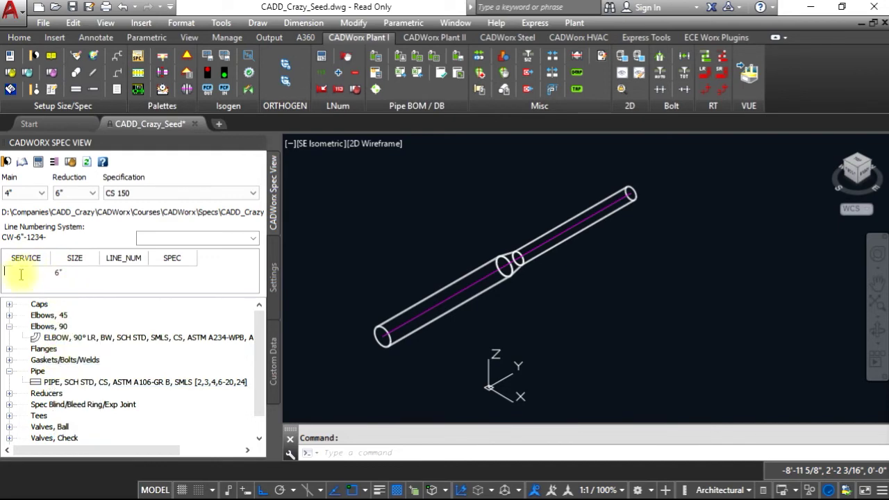
type("CR")
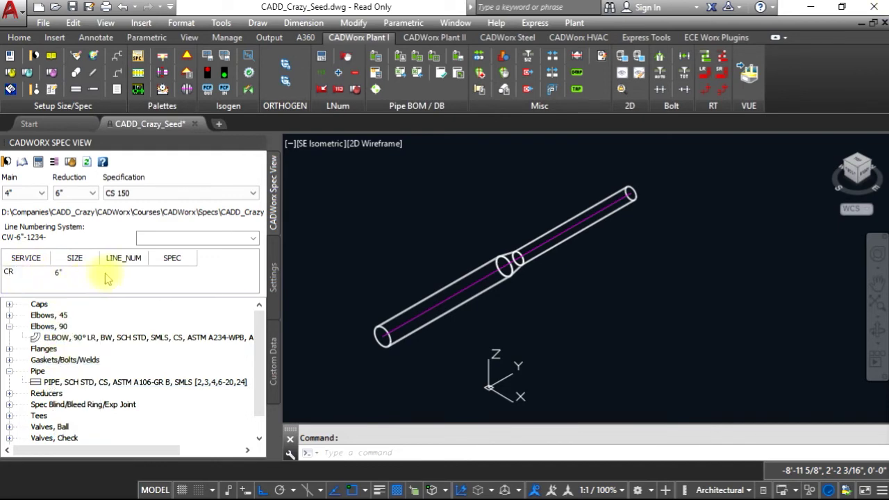
key("Tab")
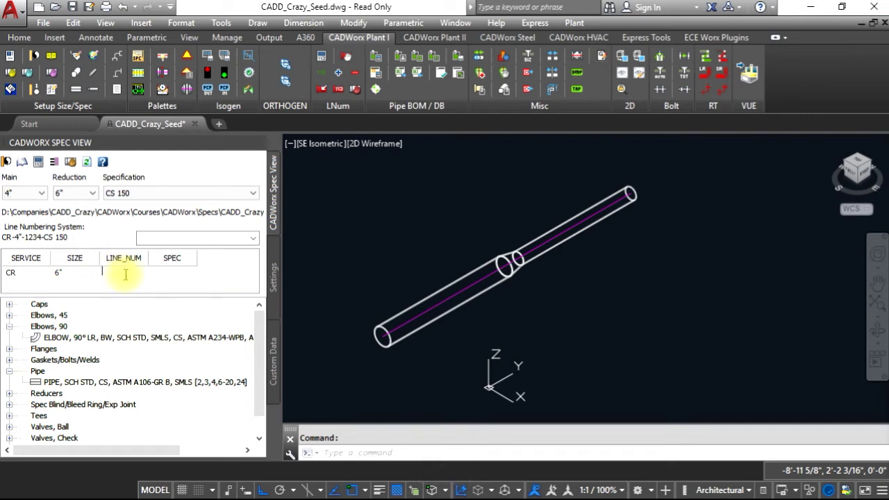
type("4567")
left_click(188, 281)
left_click(191, 278)
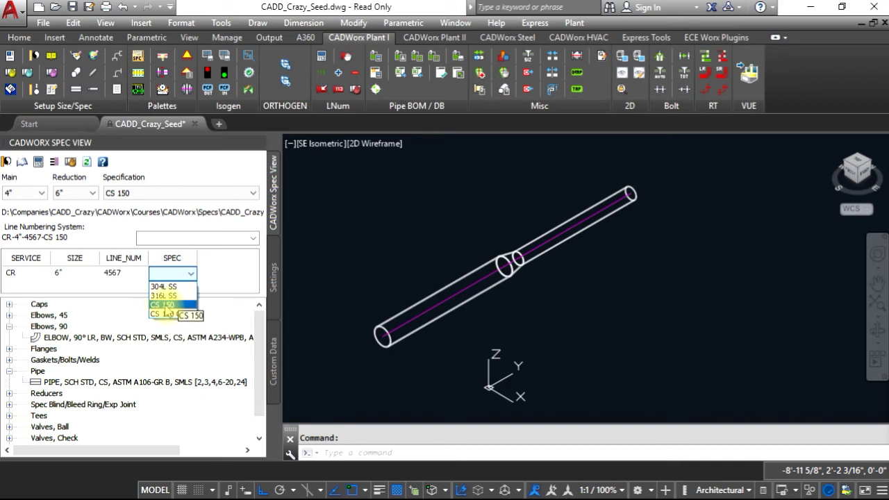
left_click(164, 305)
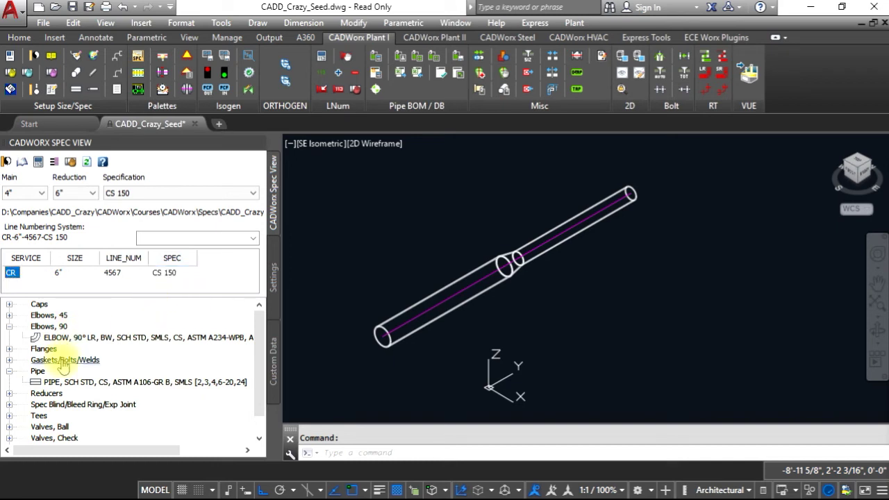
Route a straight 4" pipe about 57 inches long from the CS 150 spec, parallel to the existing run.
left_click(58, 383)
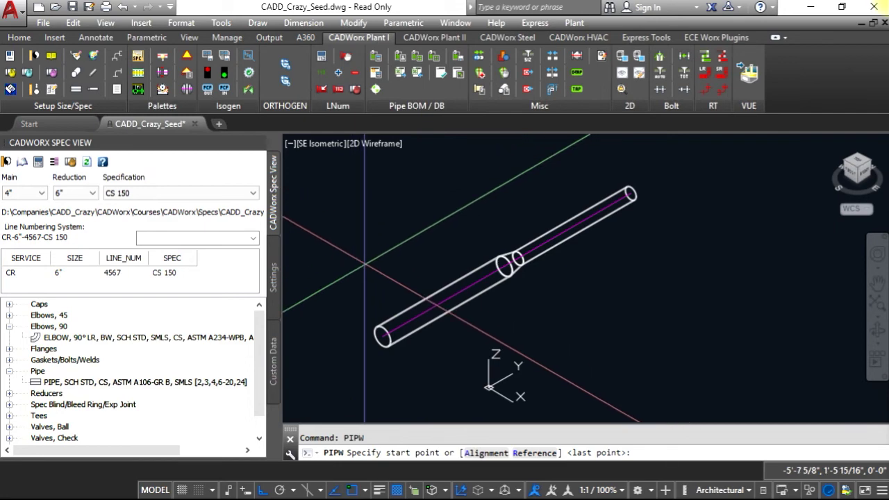
left_click(353, 276)
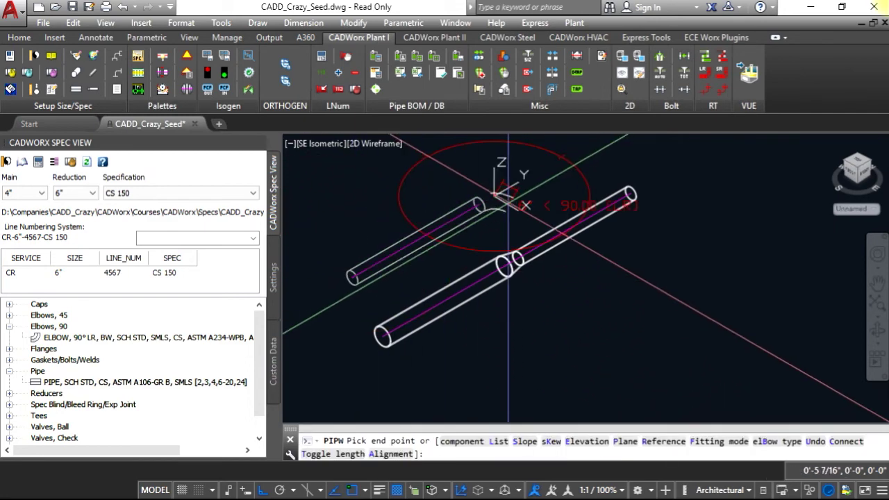
Add a 6"x4" concentric butt-weld reducer to the new pipe's end and continue in line with about 28 inches of 6" pipe.
type("L")
key("Return")
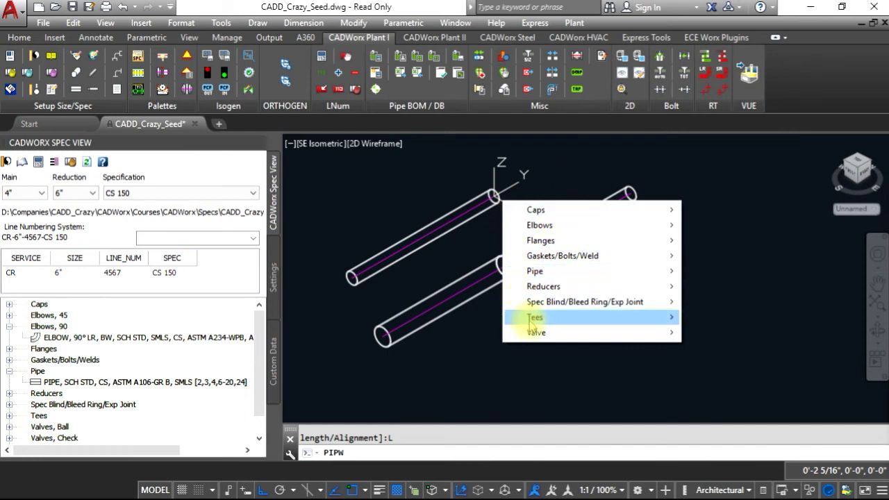
mouse_move(539, 286)
mouse_move(763, 288)
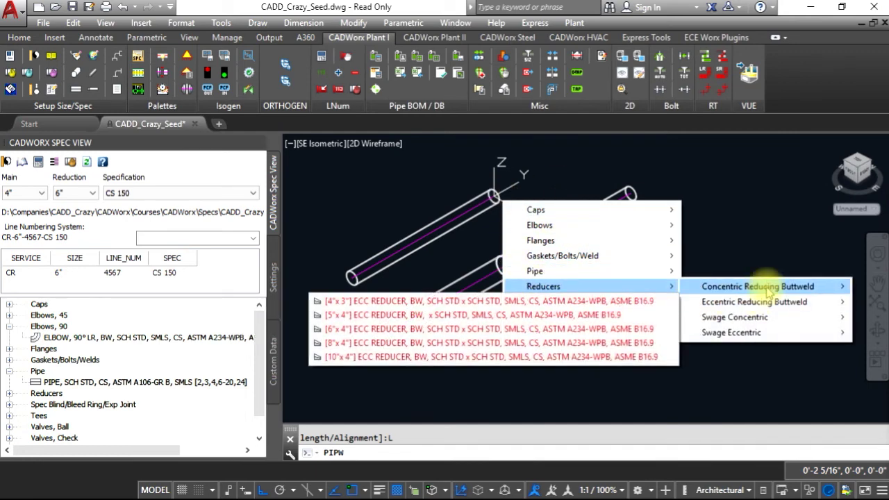
left_click(393, 314)
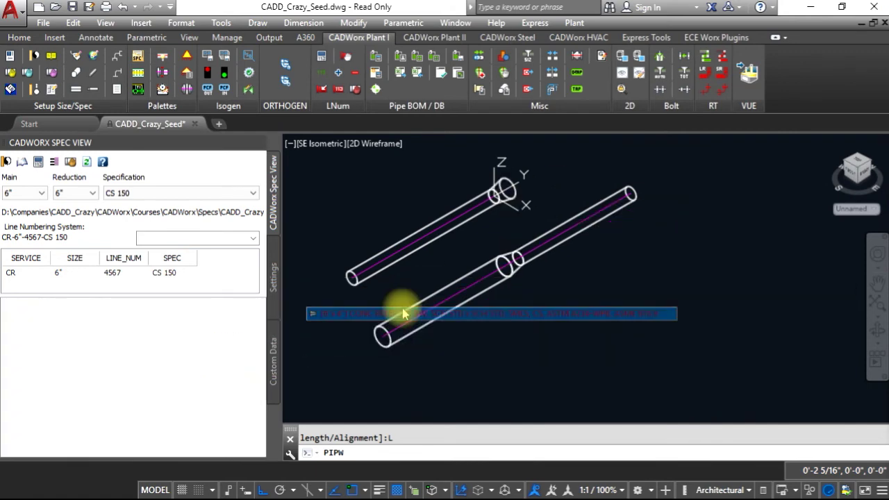
left_click(579, 147)
key("Return")
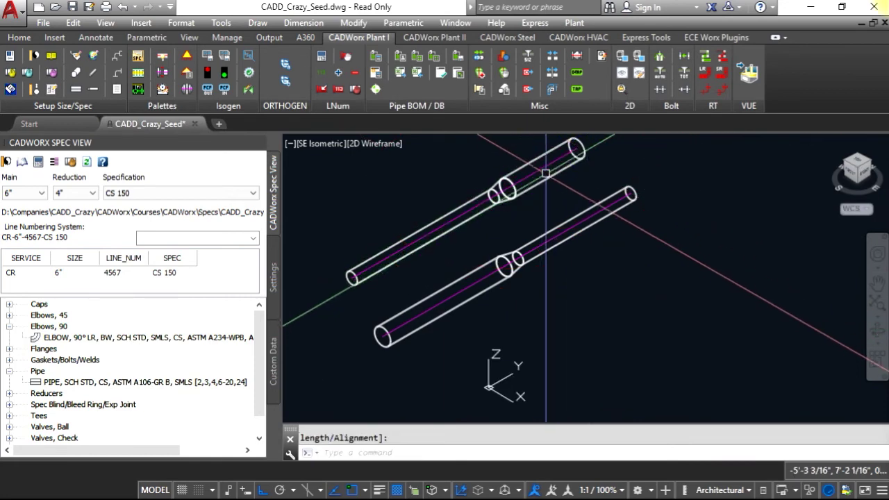
Check the line numbers stored in the component data of the new run's 6" pipe and 4" pipe.
double_click(541, 177)
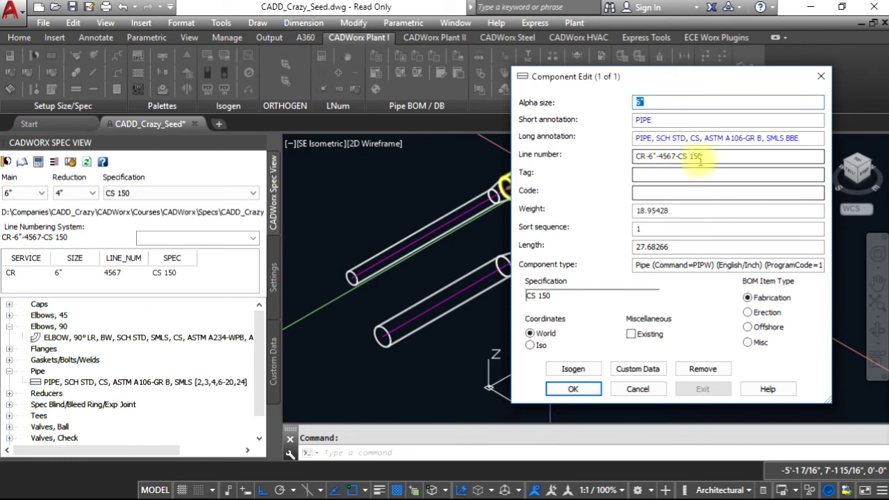
left_click(638, 389)
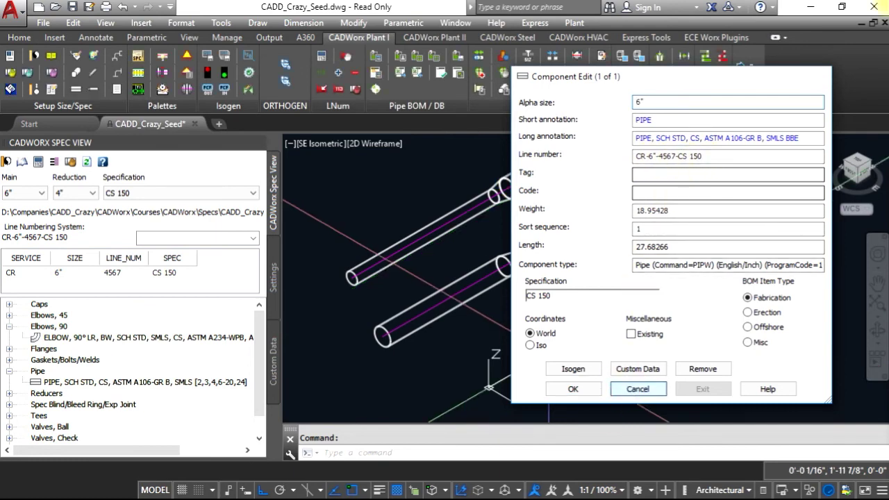
double_click(434, 225)
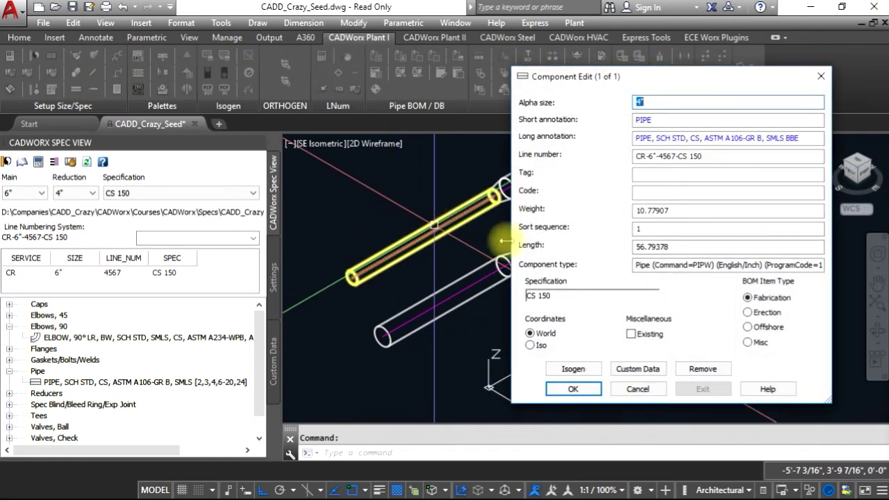